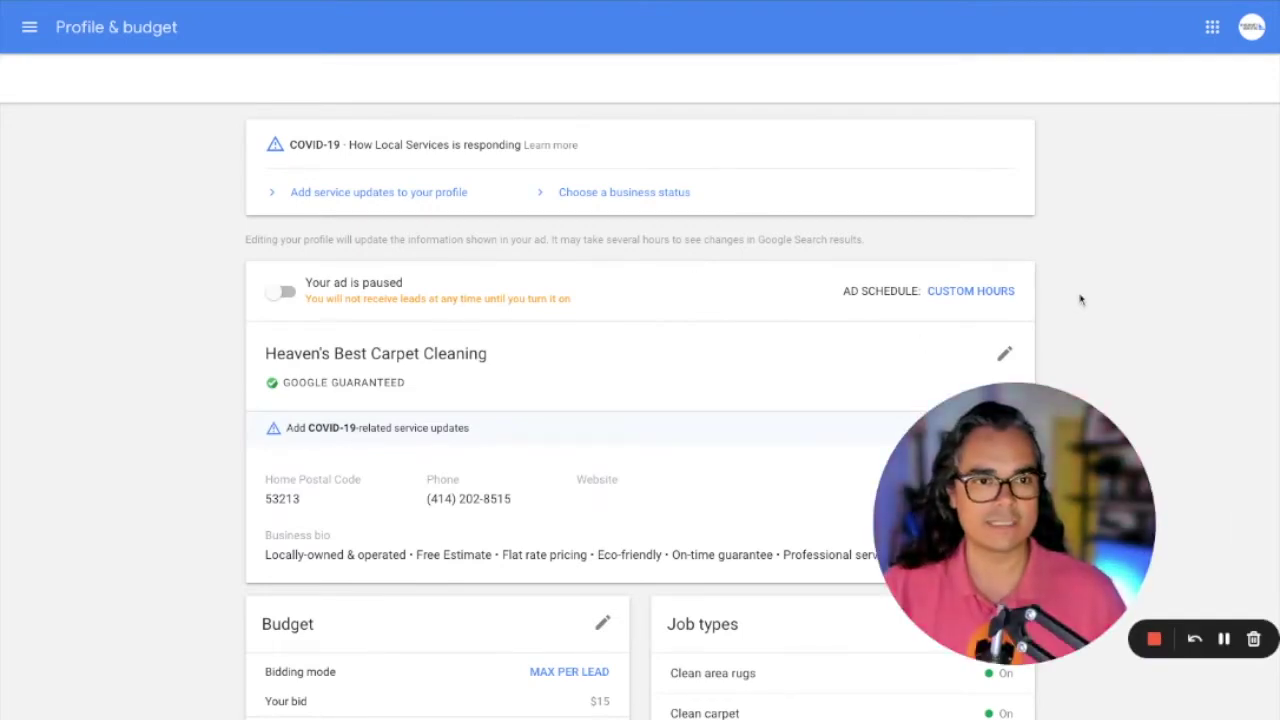
Step: Examine the business details, budget settings and job types on the Profile & budget page
scroll(1091, 304, down, 1)
scroll(1089, 302, up, 1)
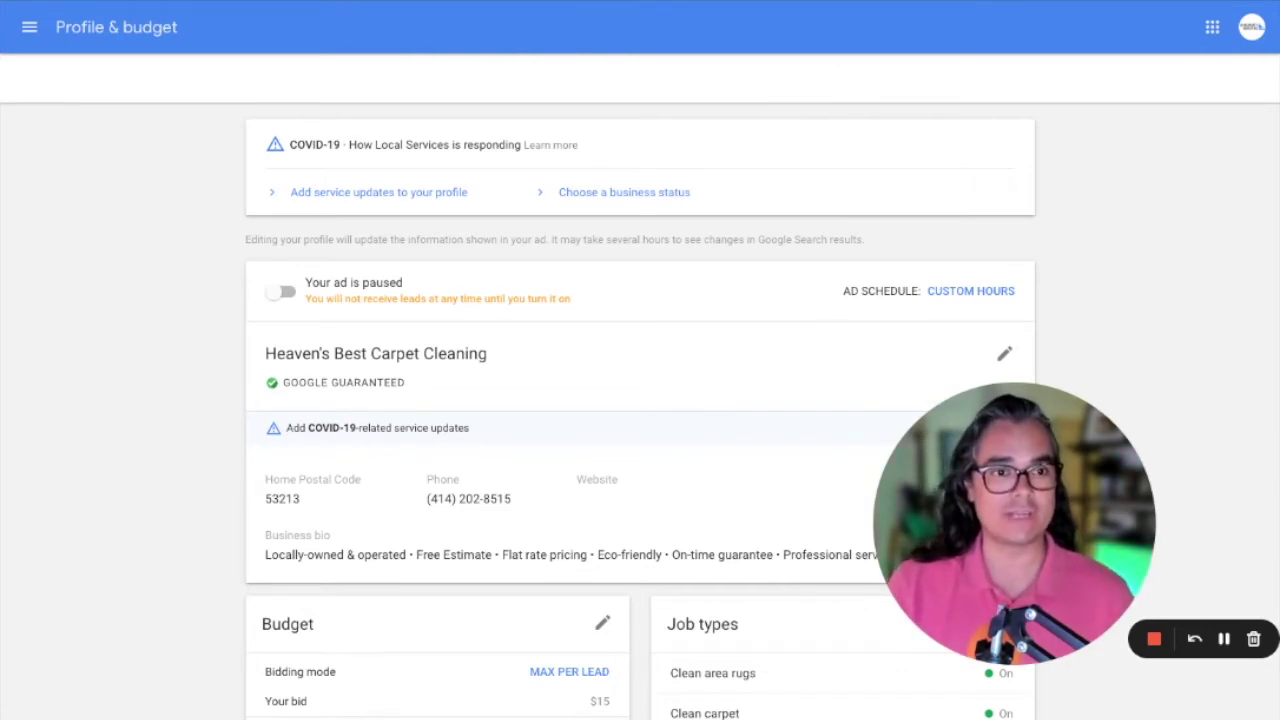
scroll(640, 400, down, 1)
scroll(640, 400, down, 1)
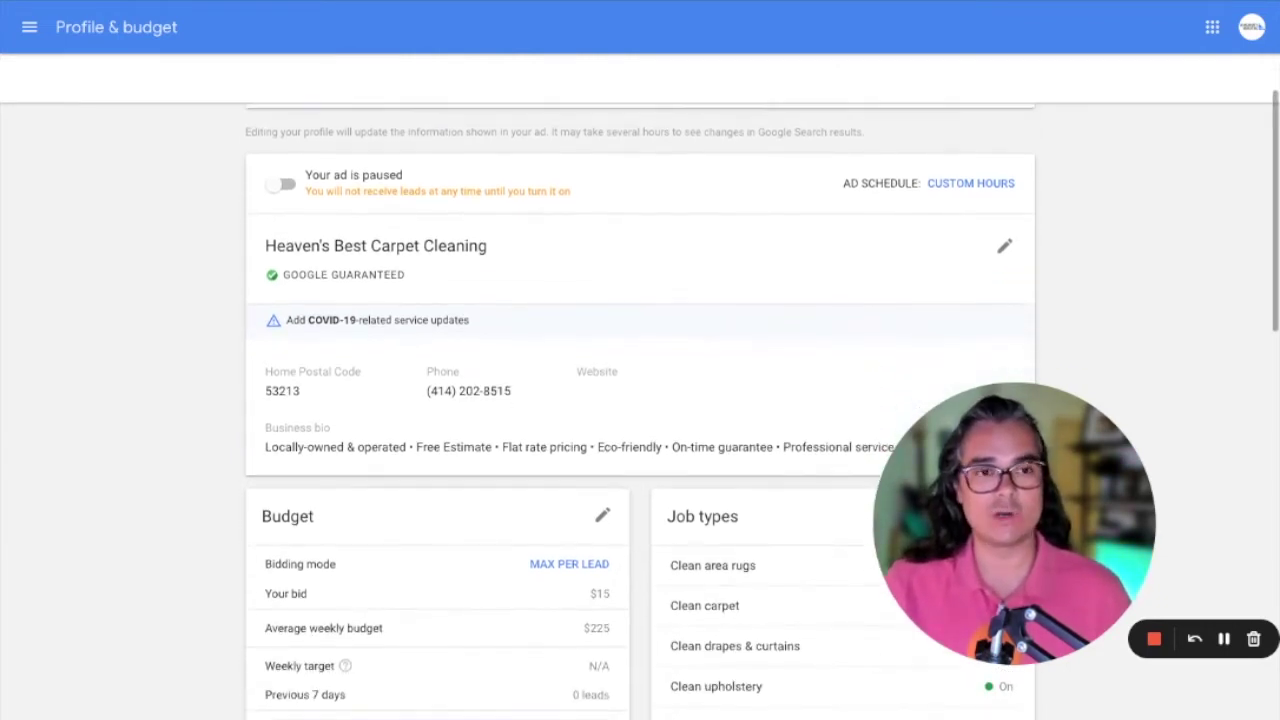
scroll(209, 331, down, 1)
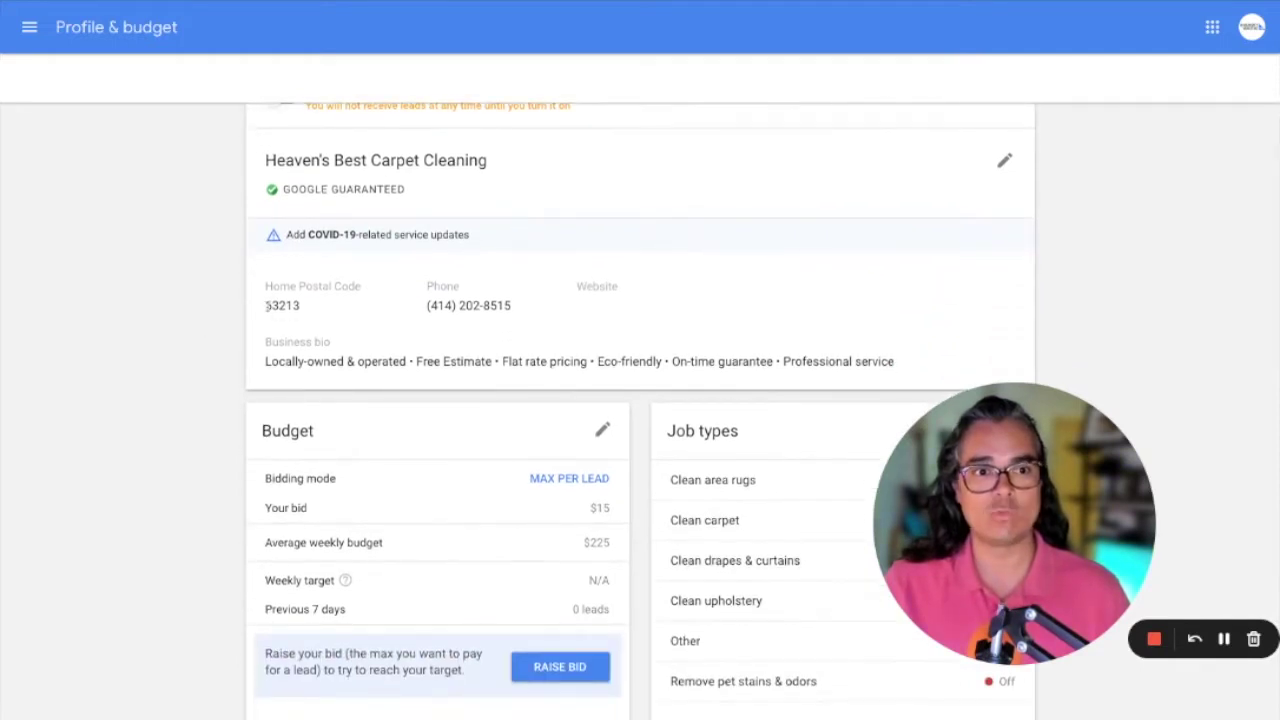
scroll(207, 335, down, 2)
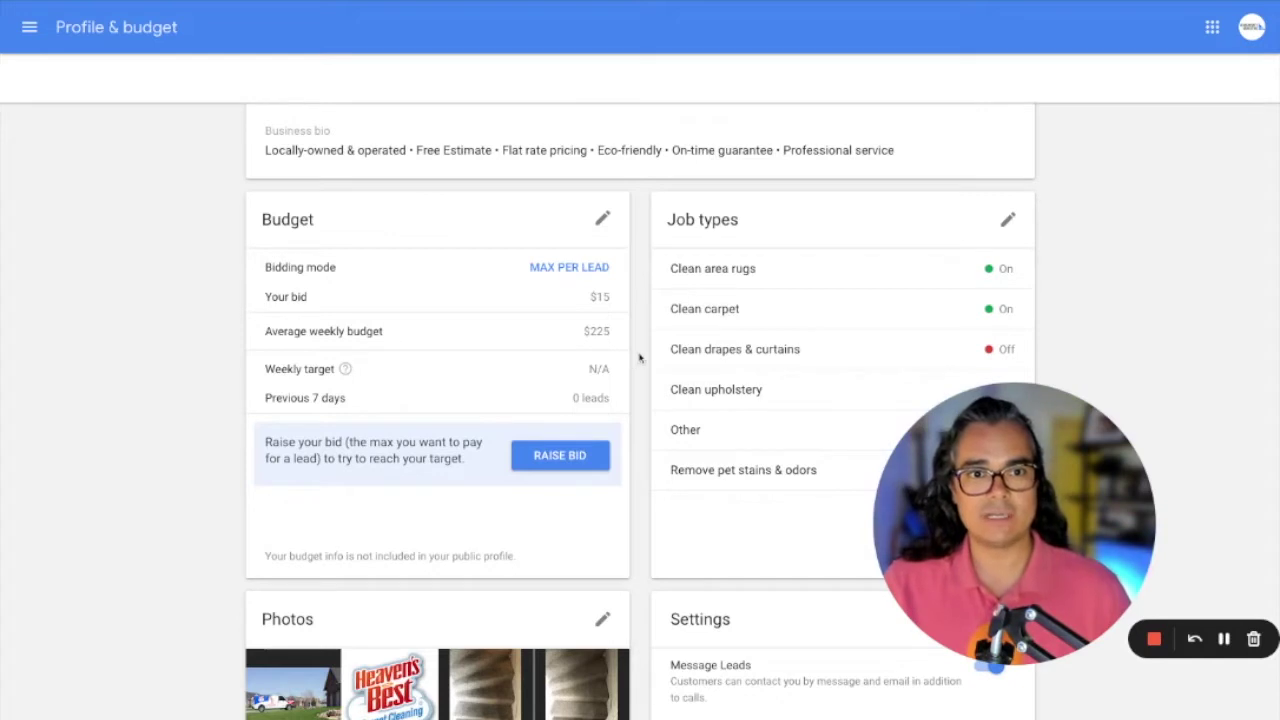
scroll(640, 358, down, 1)
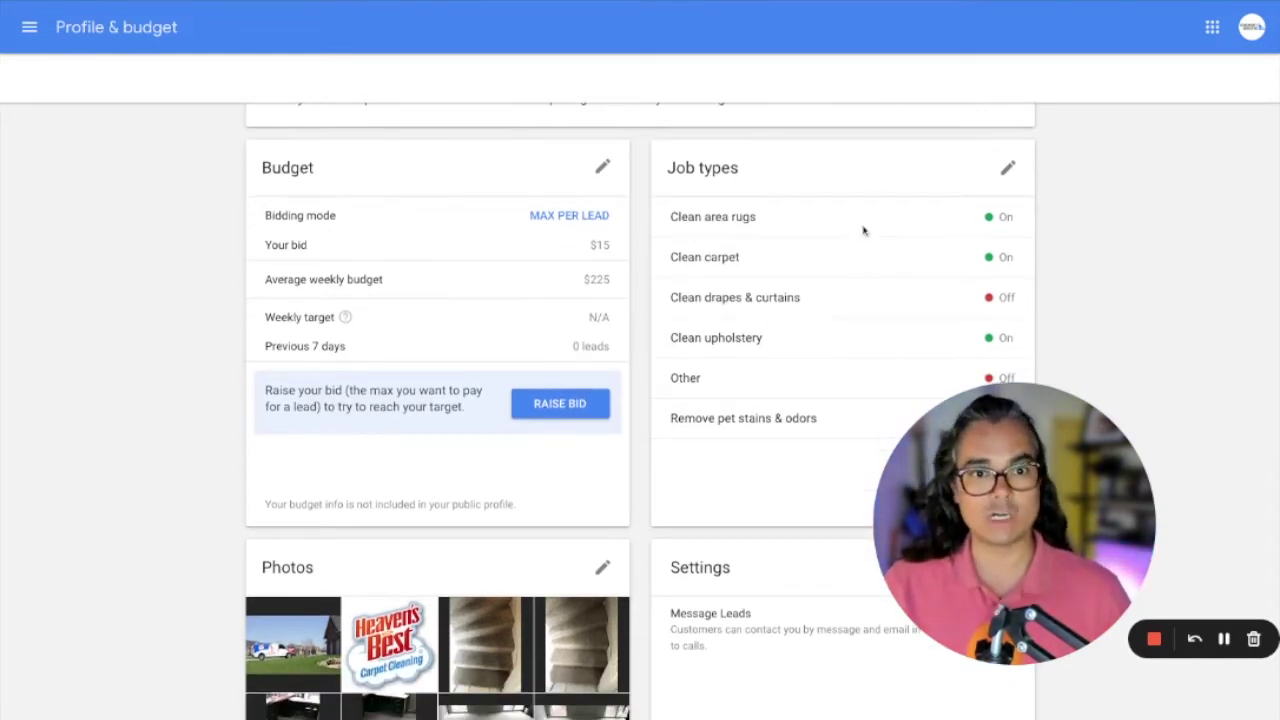
scroll(864, 228, down, 1)
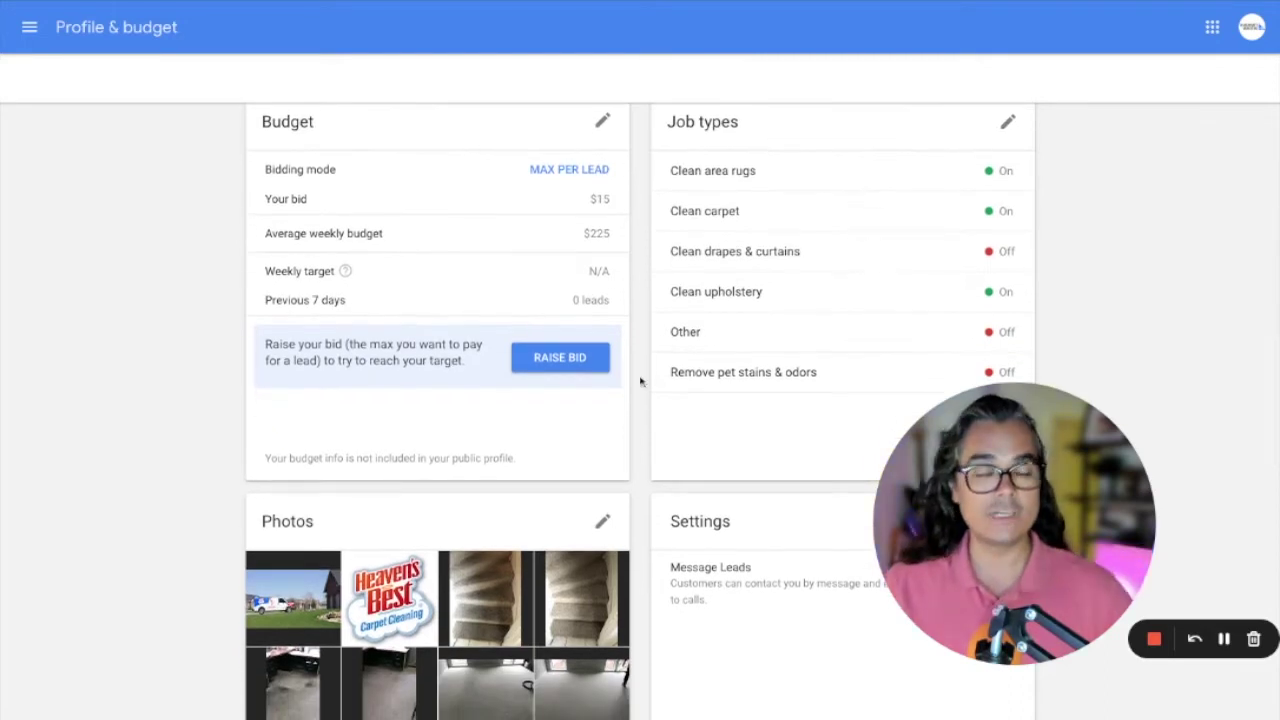
Step: Review the profile's photos, message leads setting, service areas and business hours, and return to the beginning of the page
scroll(640, 380, down, 5)
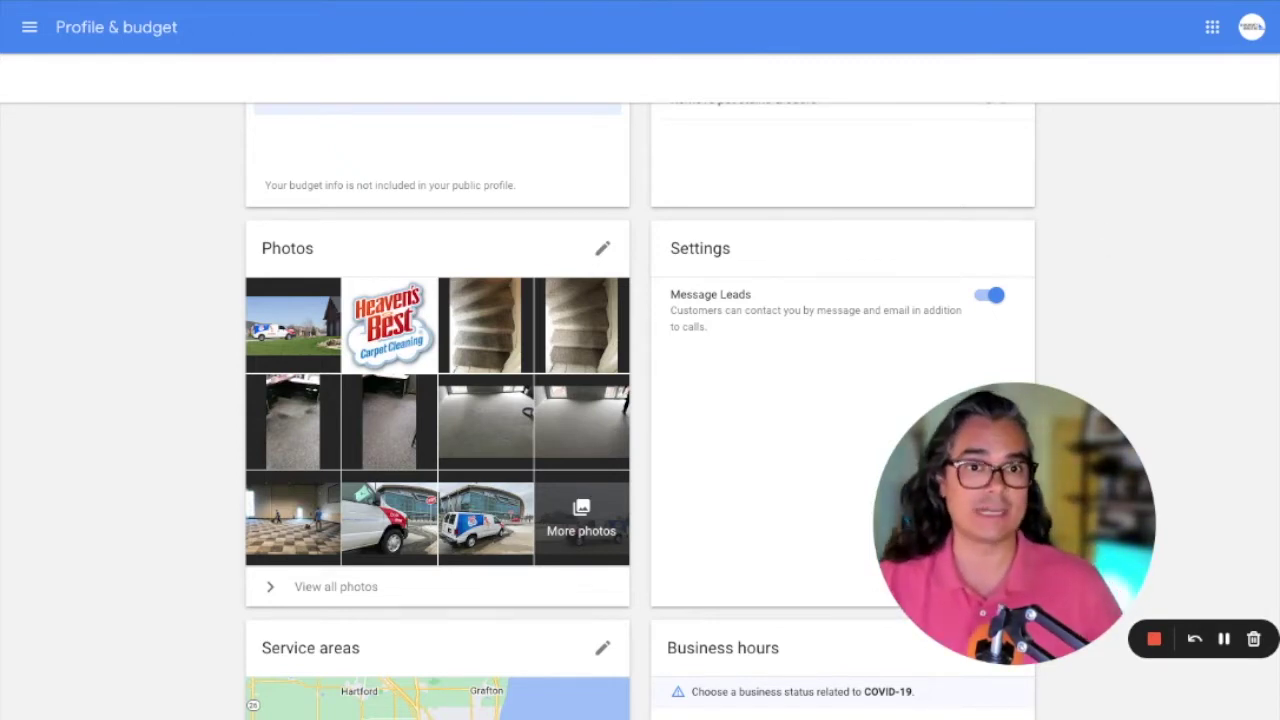
scroll(529, 243, down, 1)
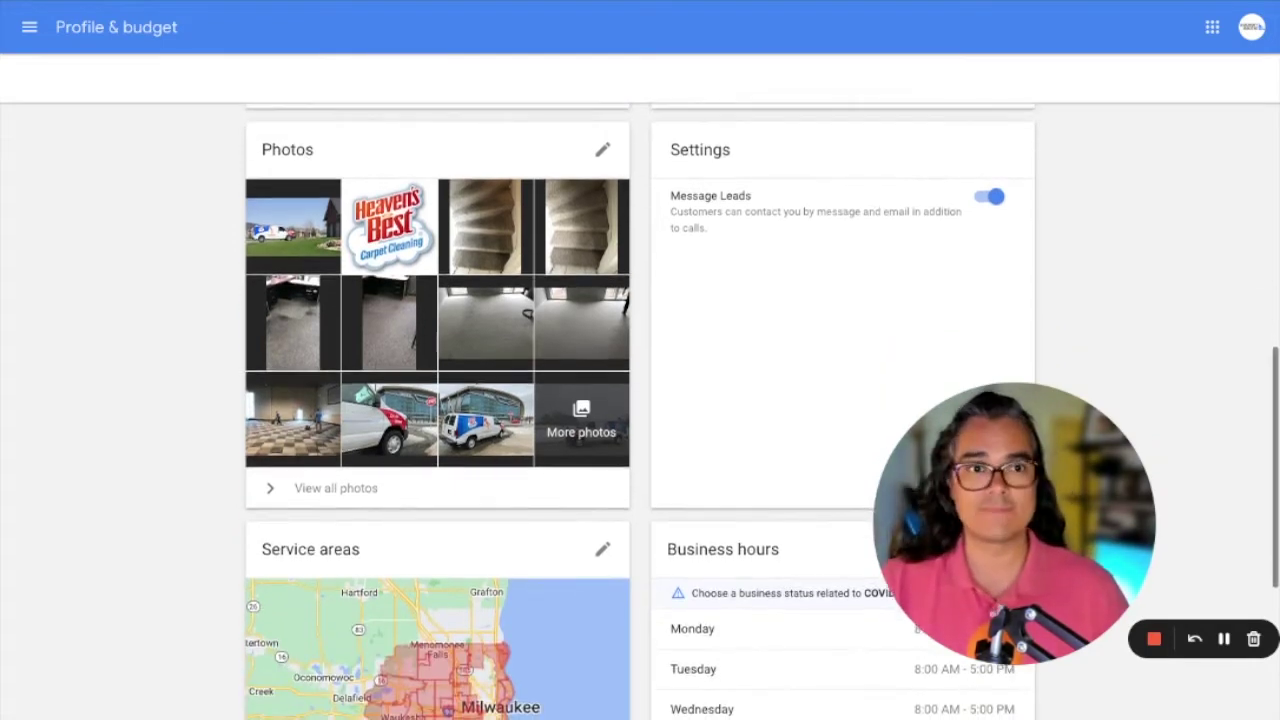
scroll(529, 243, down, 1)
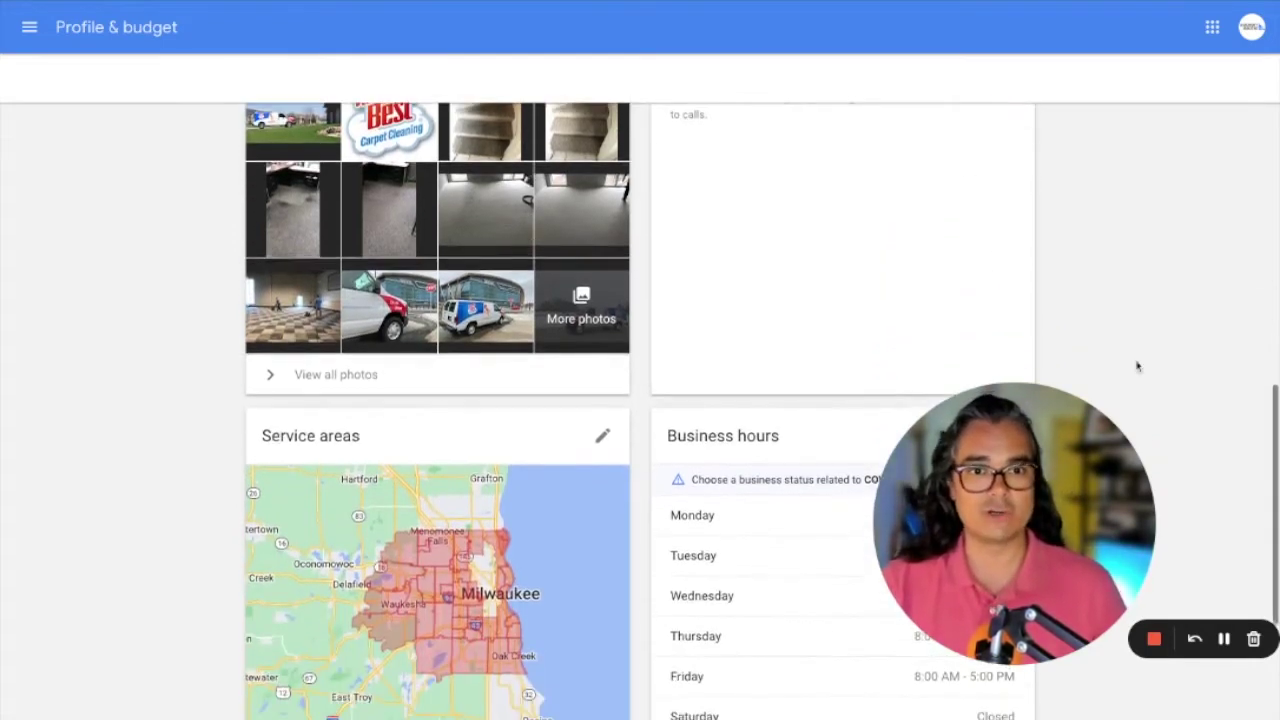
scroll(1077, 237, down, 1)
scroll(1040, 278, down, 1)
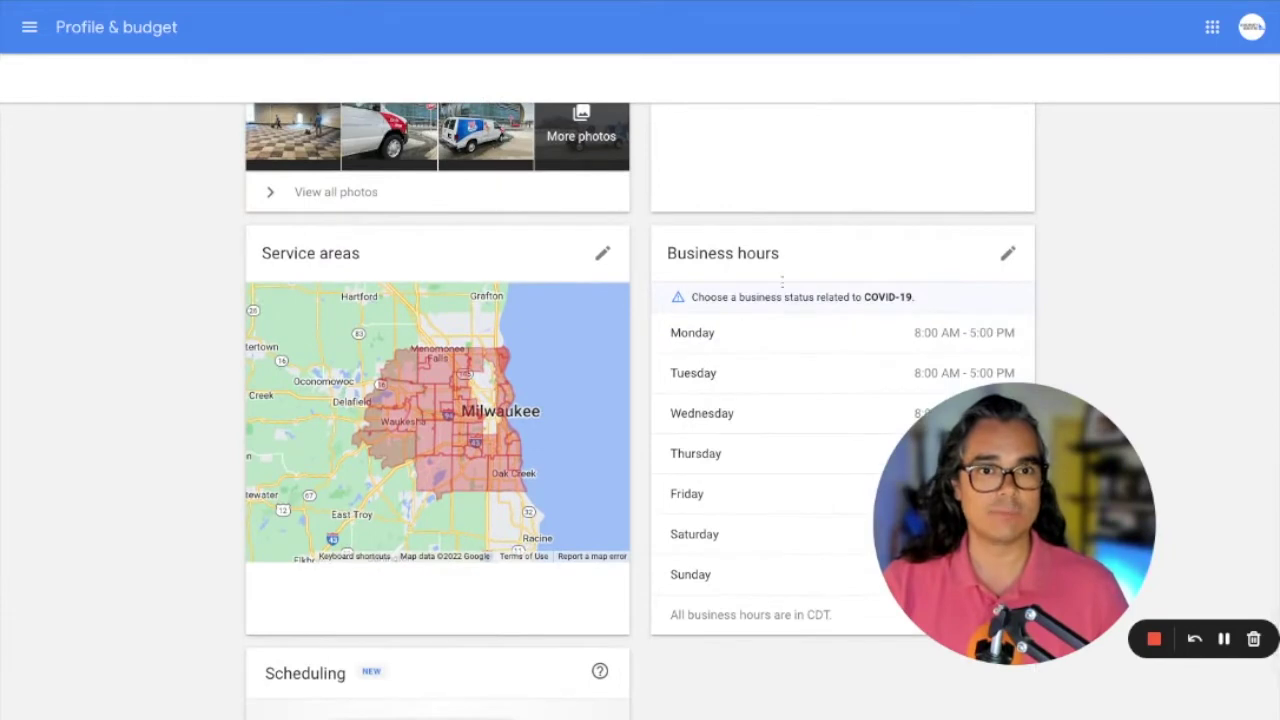
scroll(740, 280, down, 1)
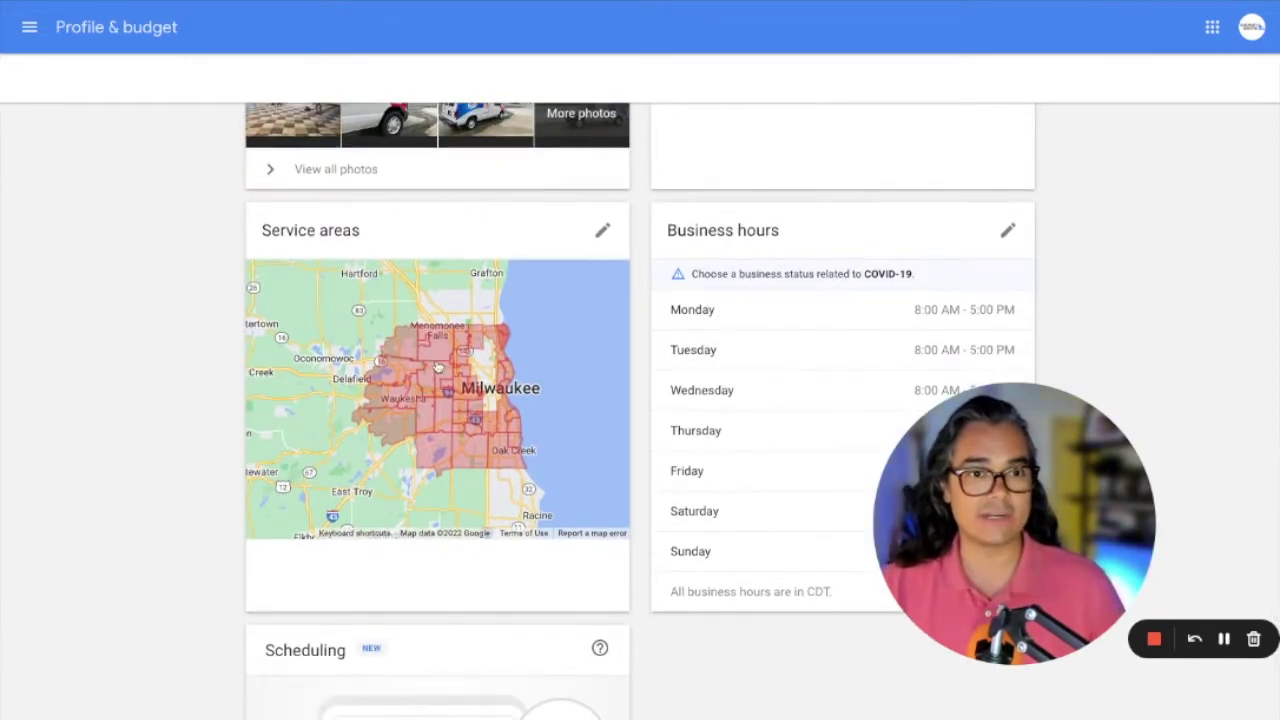
scroll(174, 397, down, 3)
scroll(175, 398, up, 4)
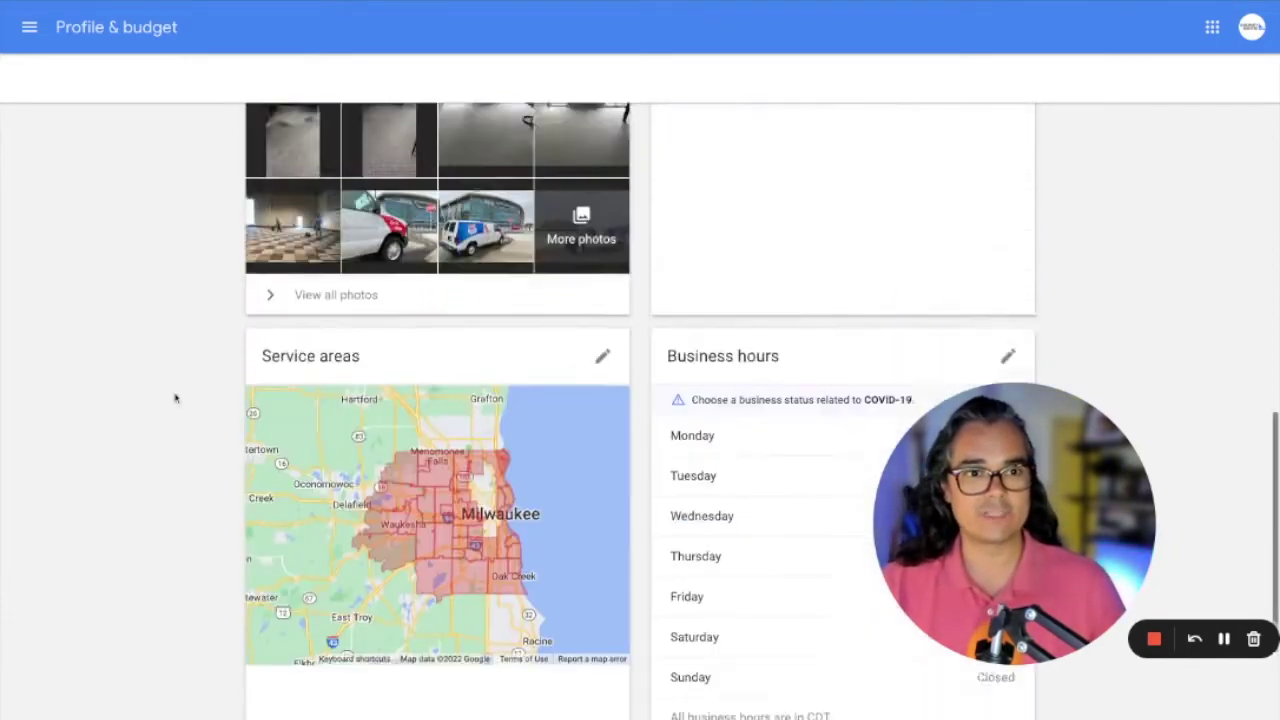
scroll(194, 391, up, 10)
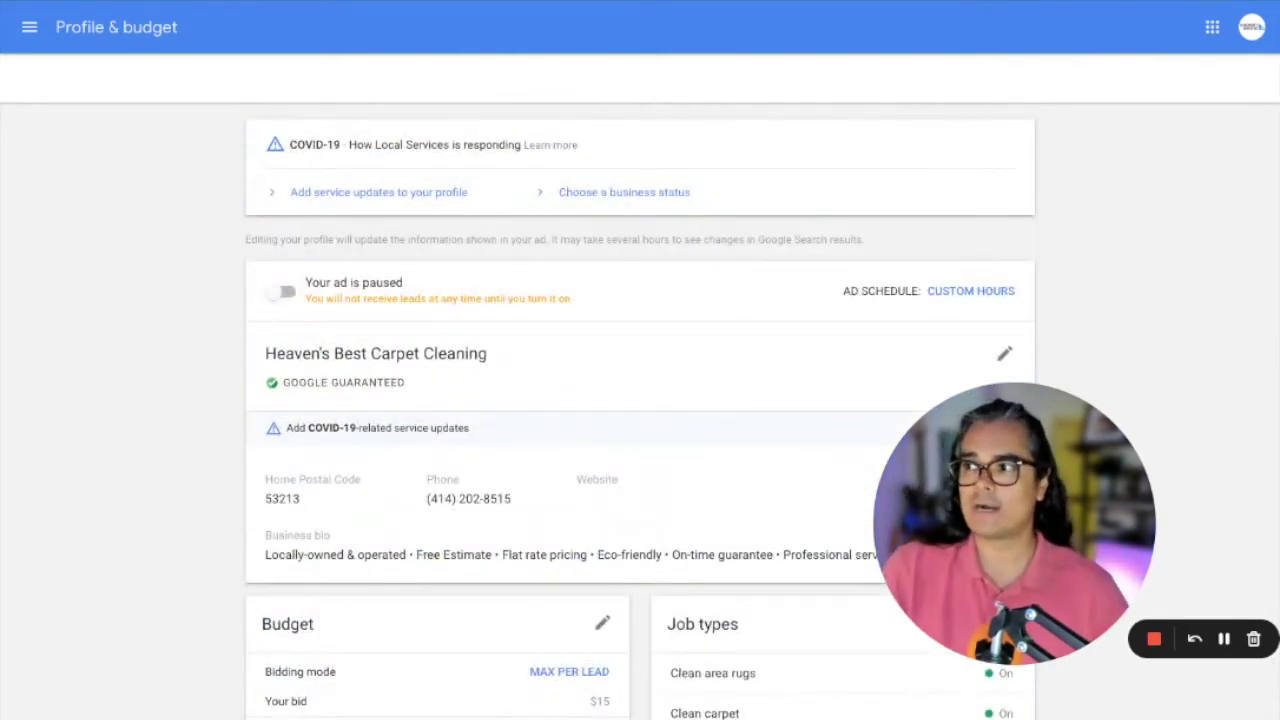
Step: View the Reviews page and switch to the Leads page
click(29, 27)
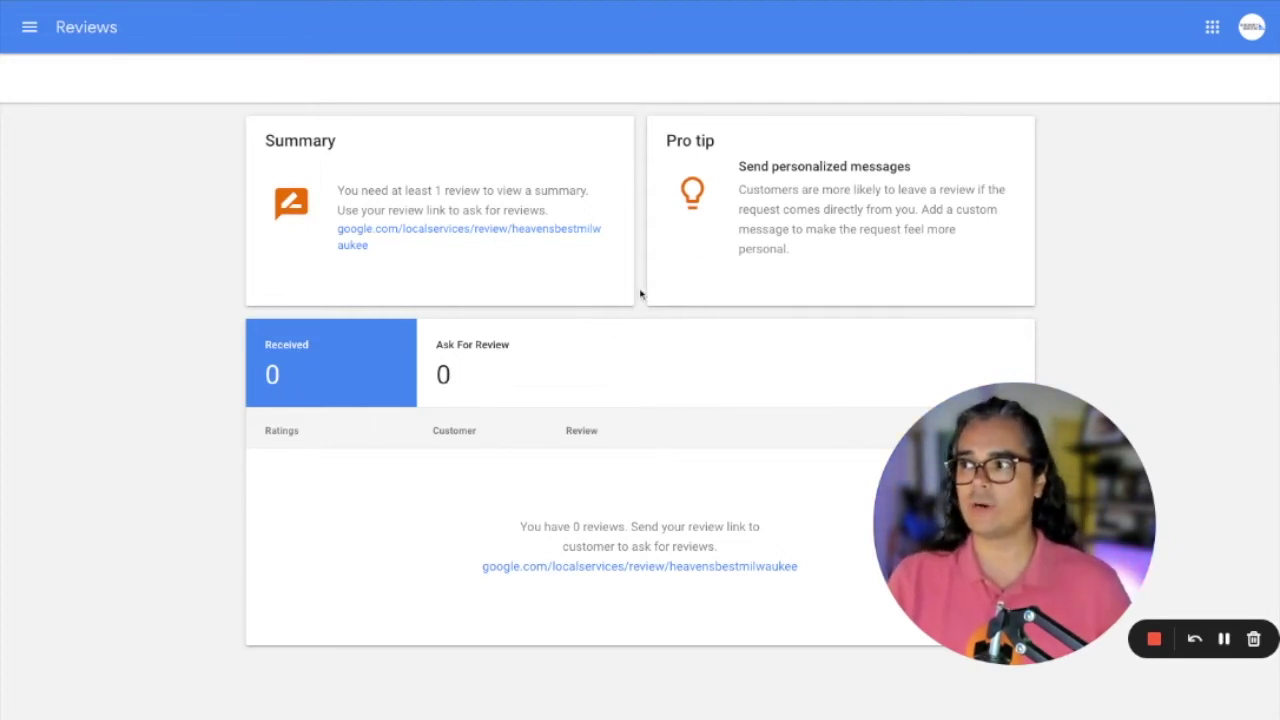
click(29, 27)
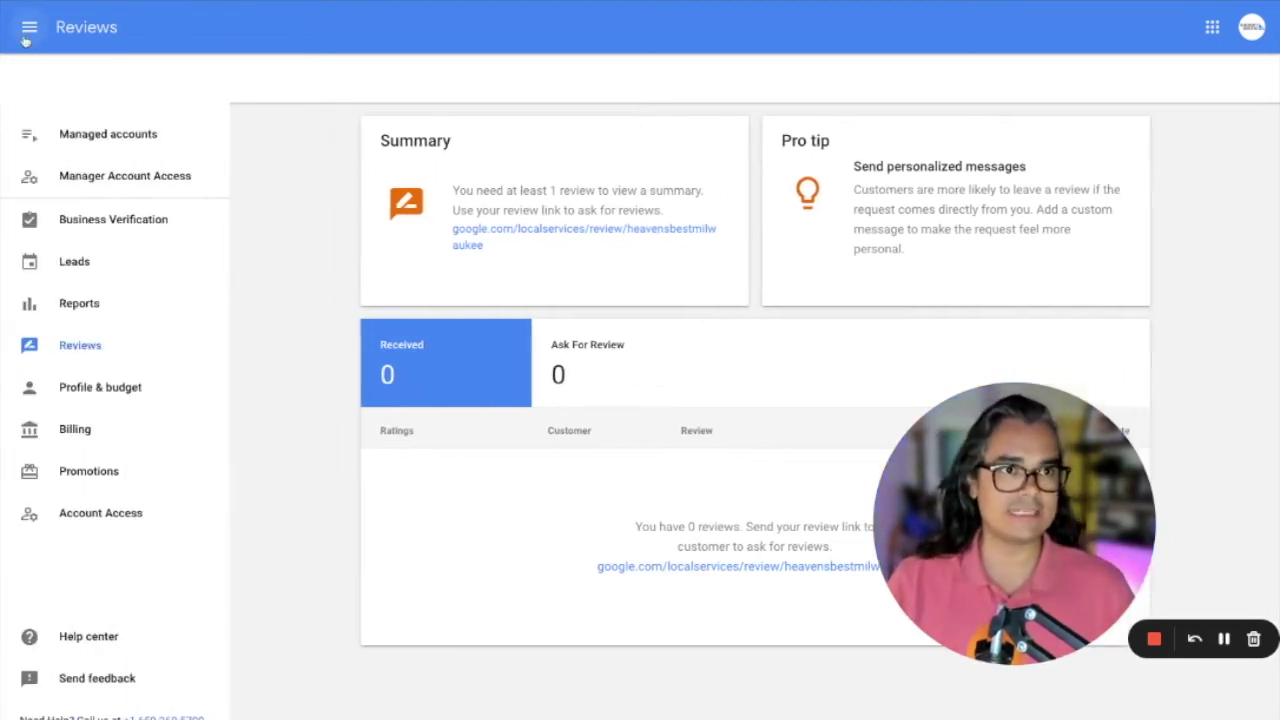
click(74, 260)
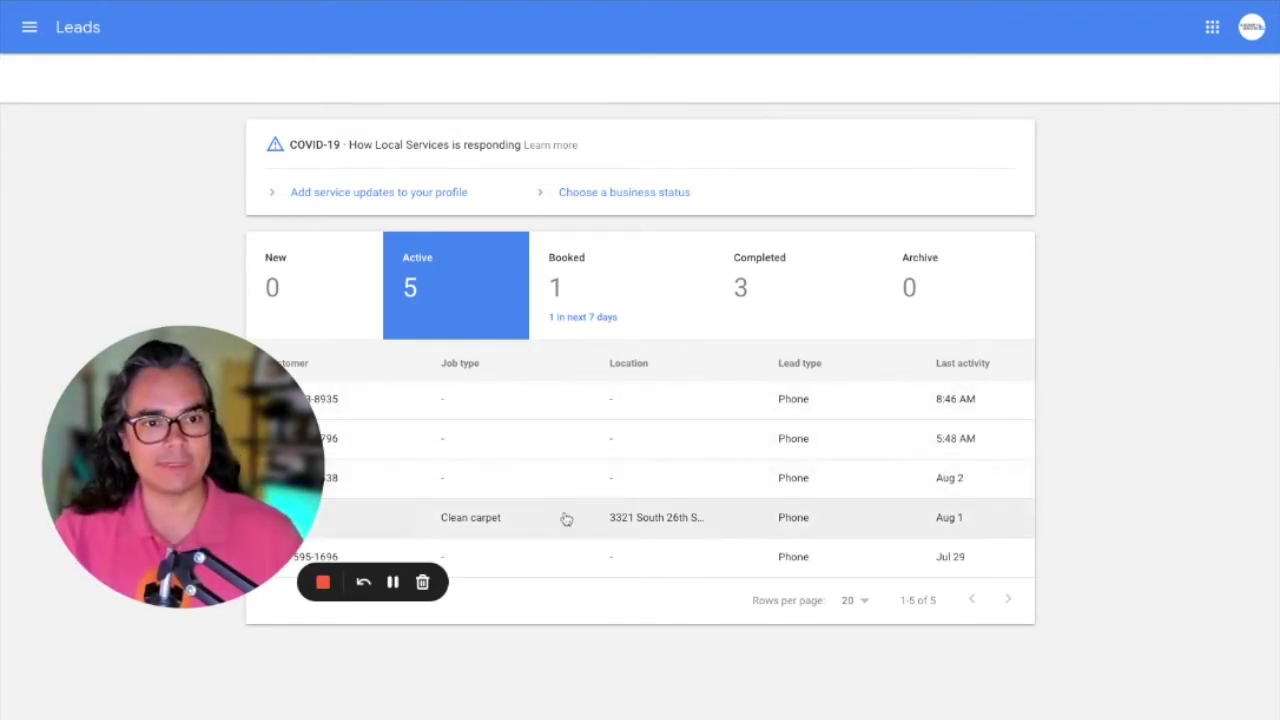
Step: Open the active phone lead received on Aug 3, 2022, check its customer email field and show its call recording
click(557, 420)
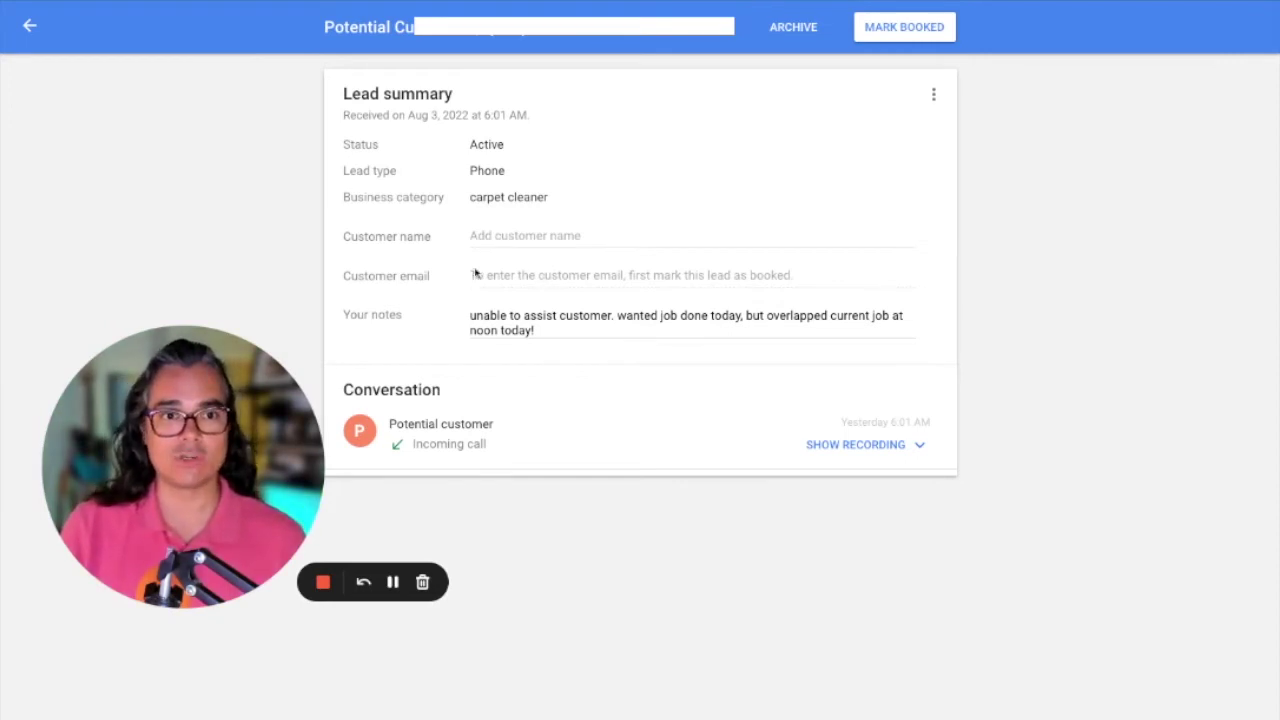
drag(358, 276, 430, 280)
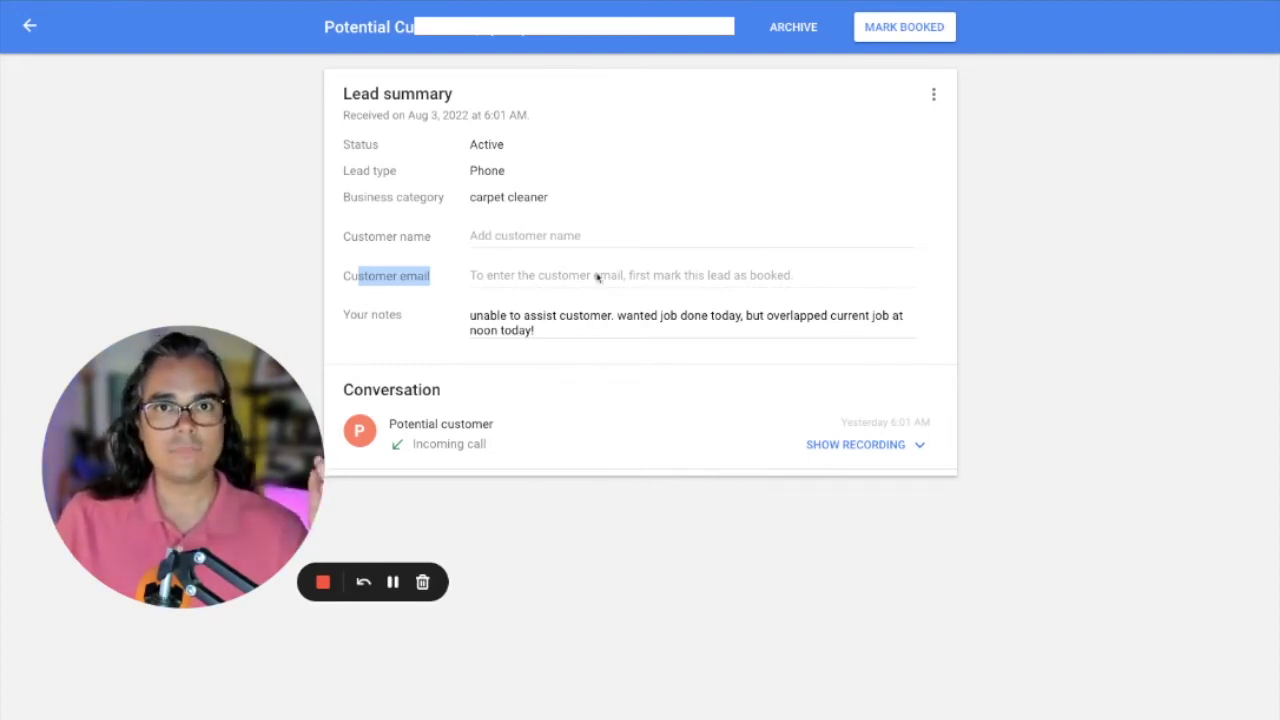
click(893, 446)
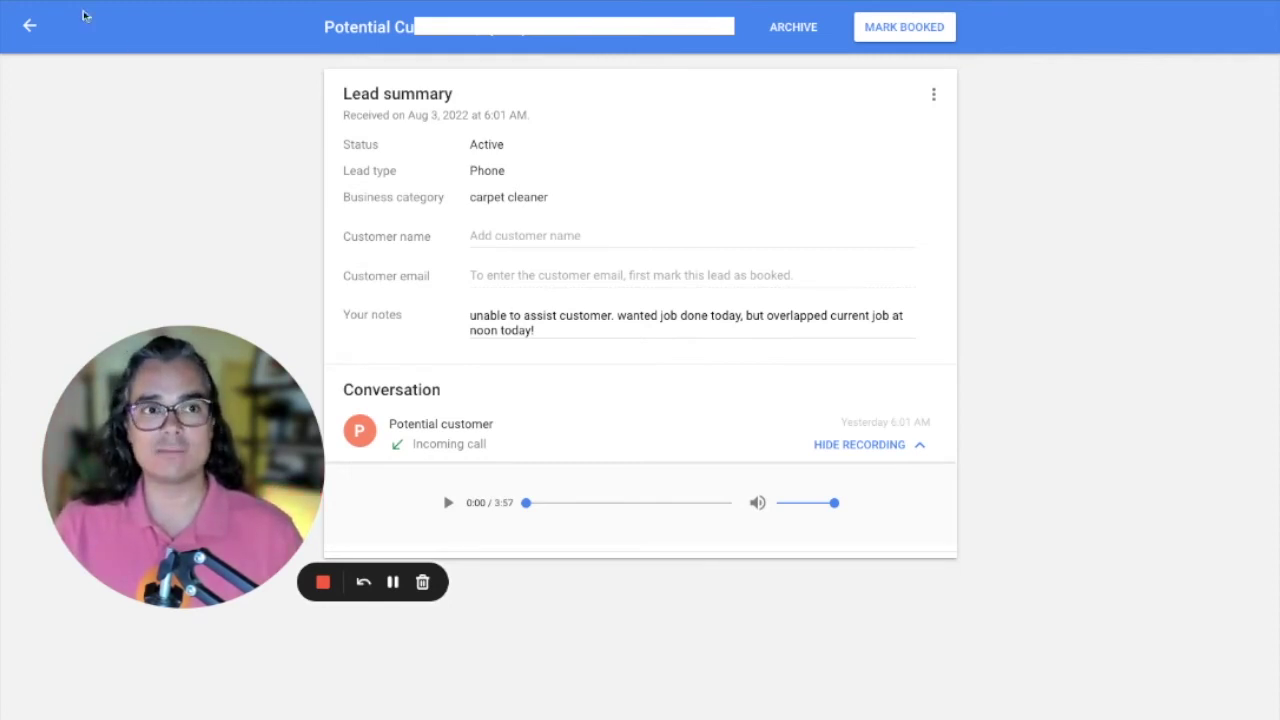
Step: Return to the leads list and view the booked and completed leads
click(30, 26)
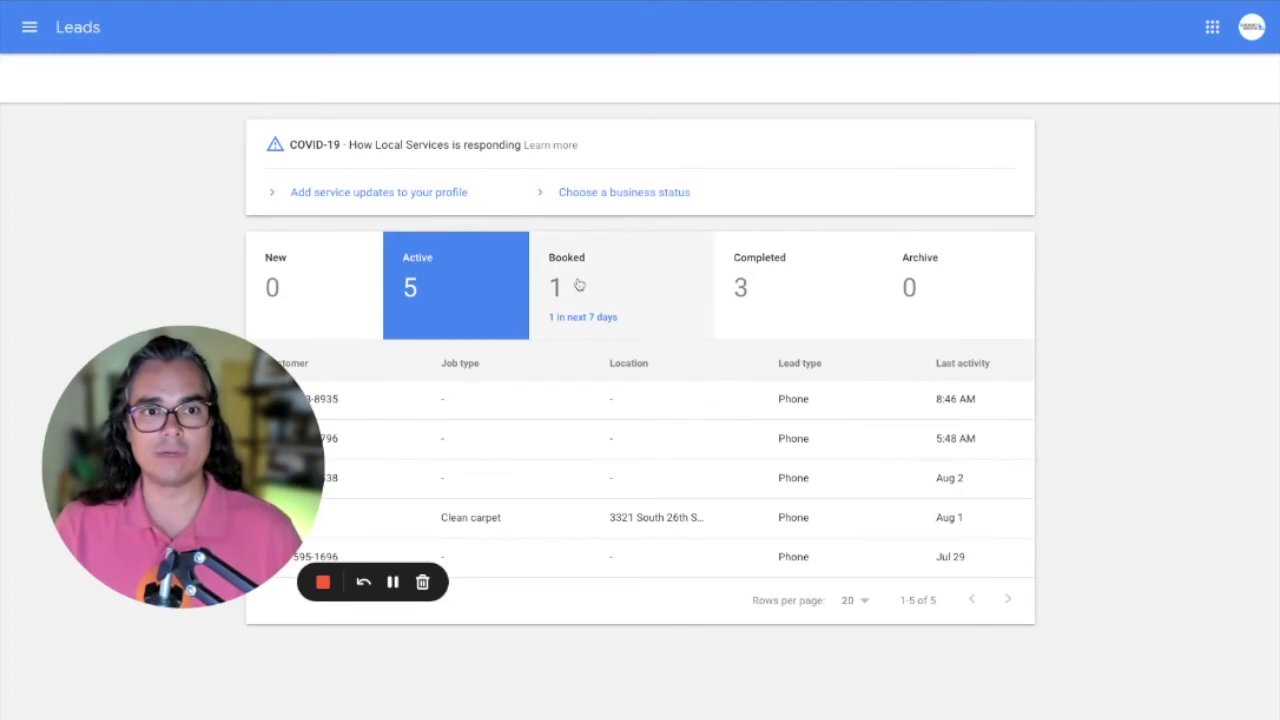
click(633, 303)
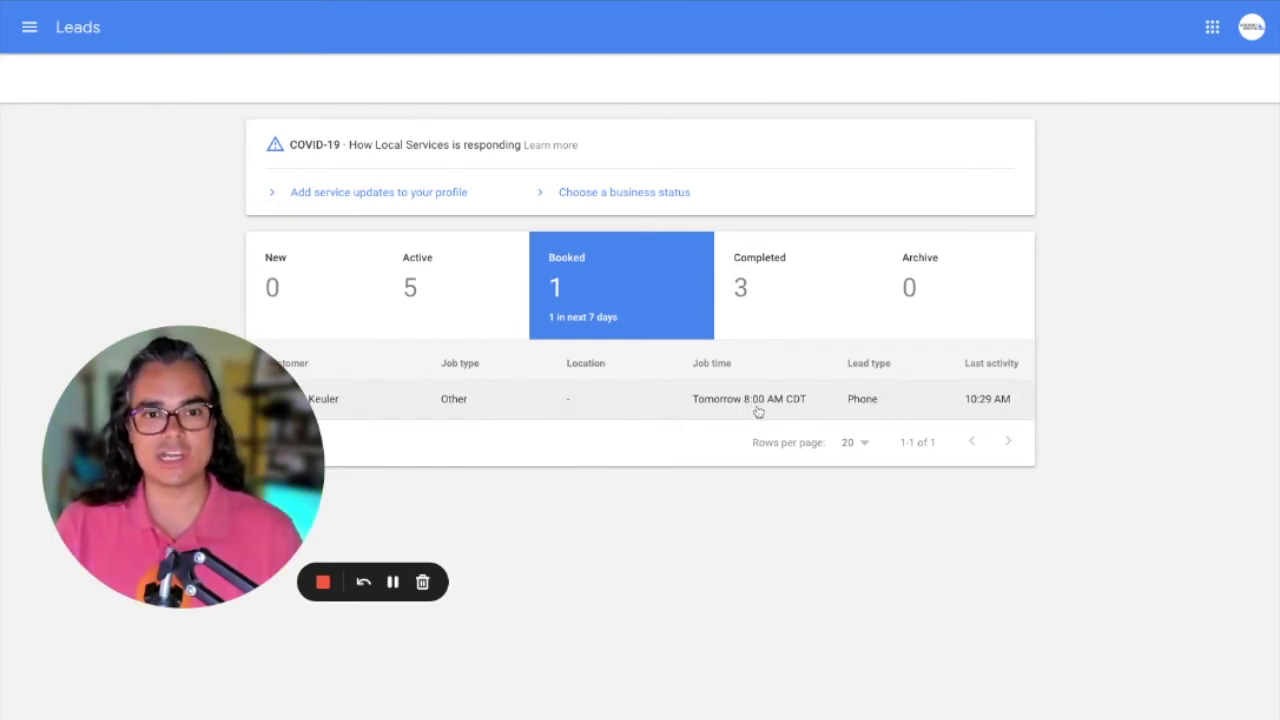
click(769, 292)
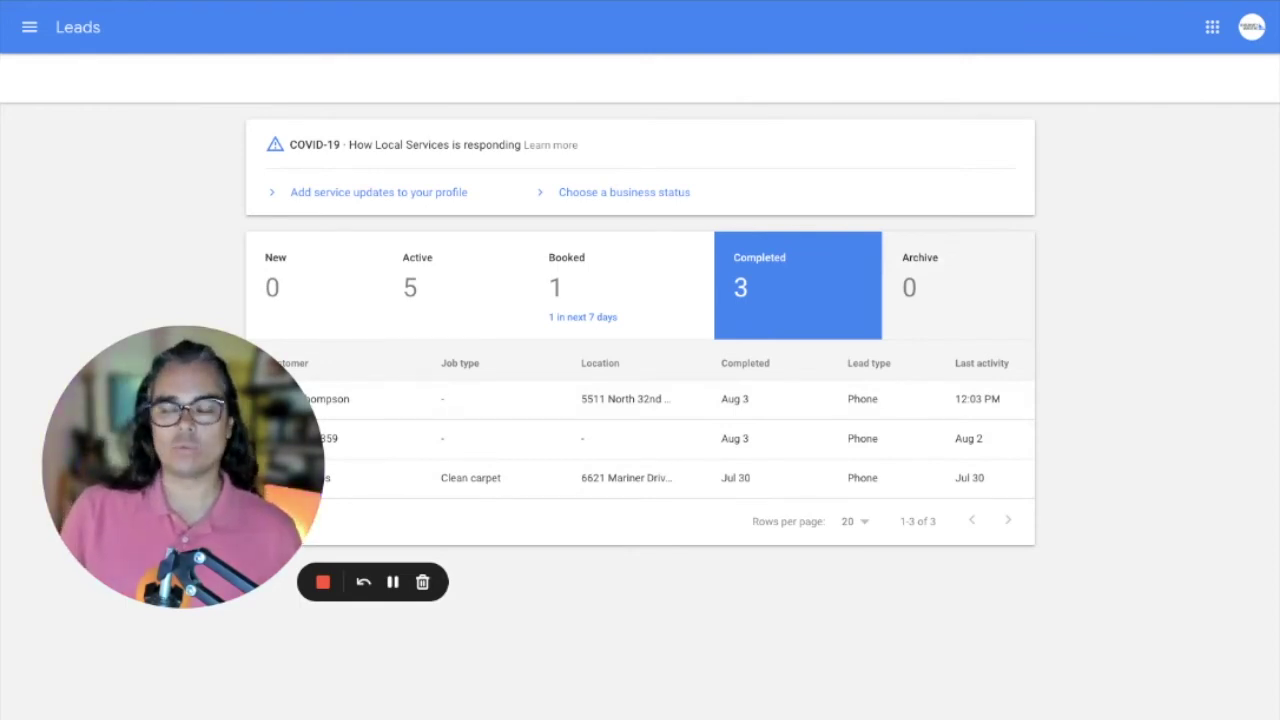
Step: Open the Reports page and examine the overview figures and the charged leads chart for Jul 1 to Jul 31, 2022
click(29, 27)
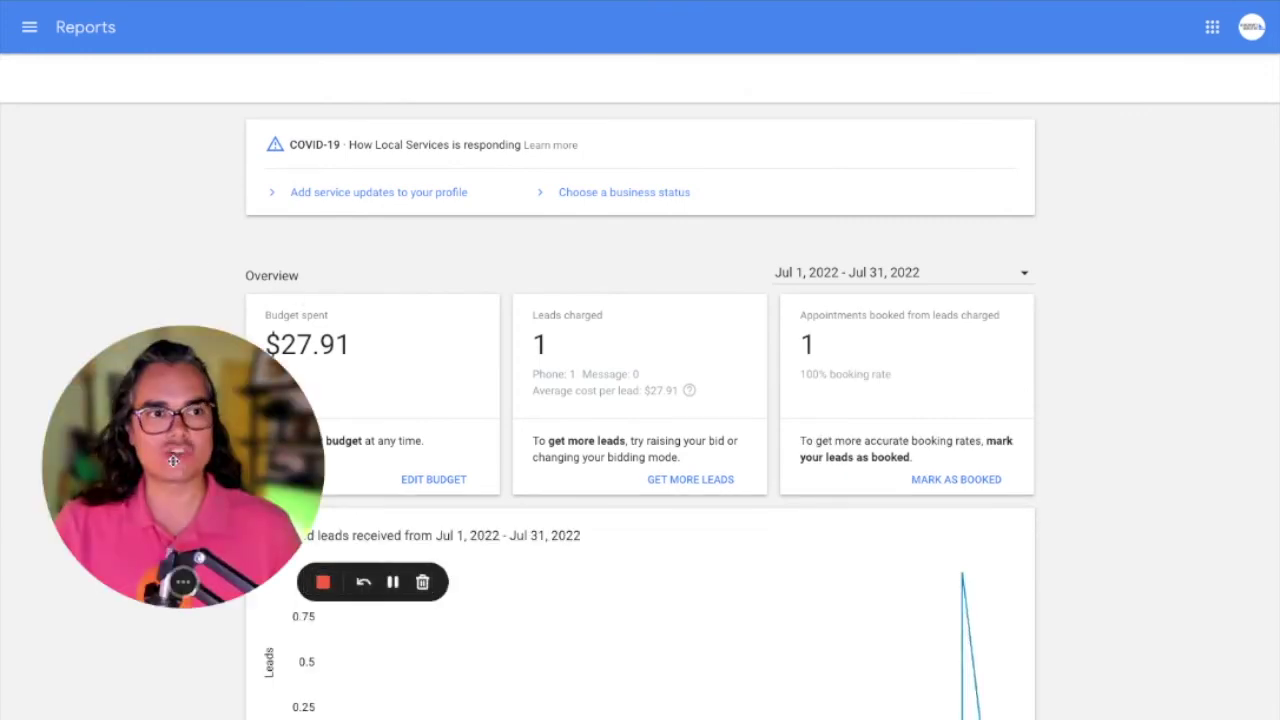
drag(173, 460, 735, 577)
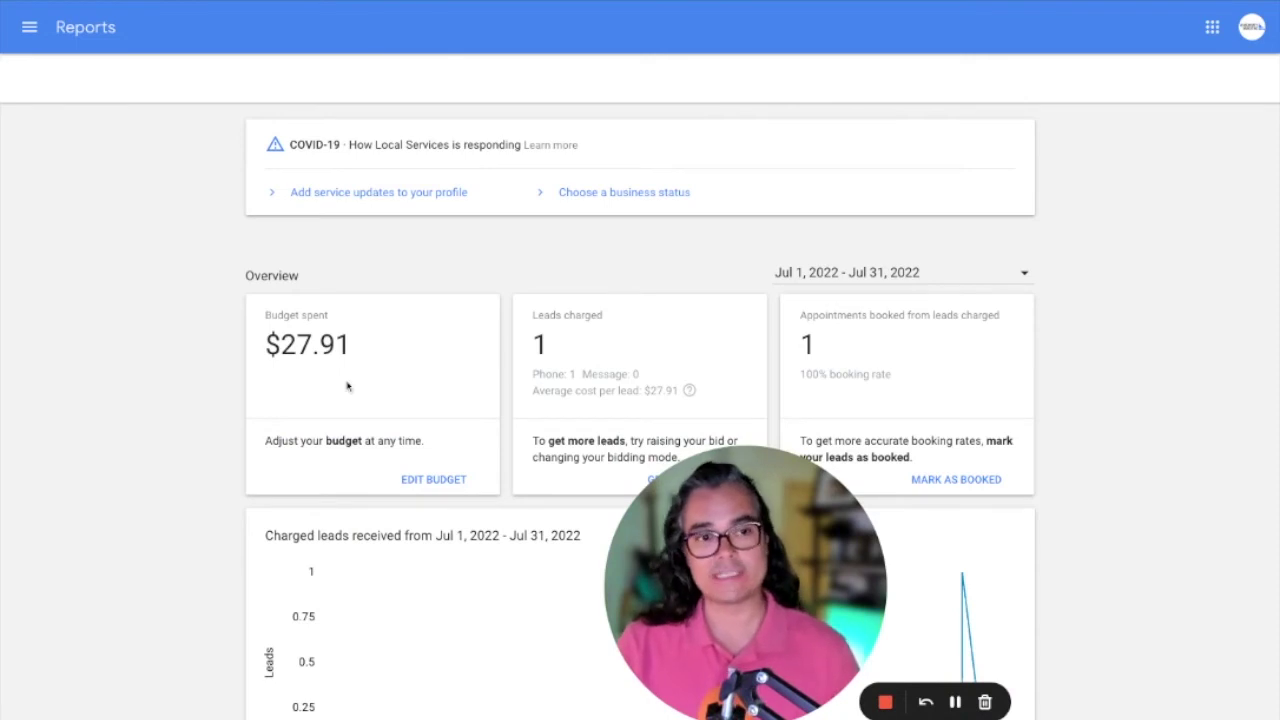
scroll(330, 340, down, 1)
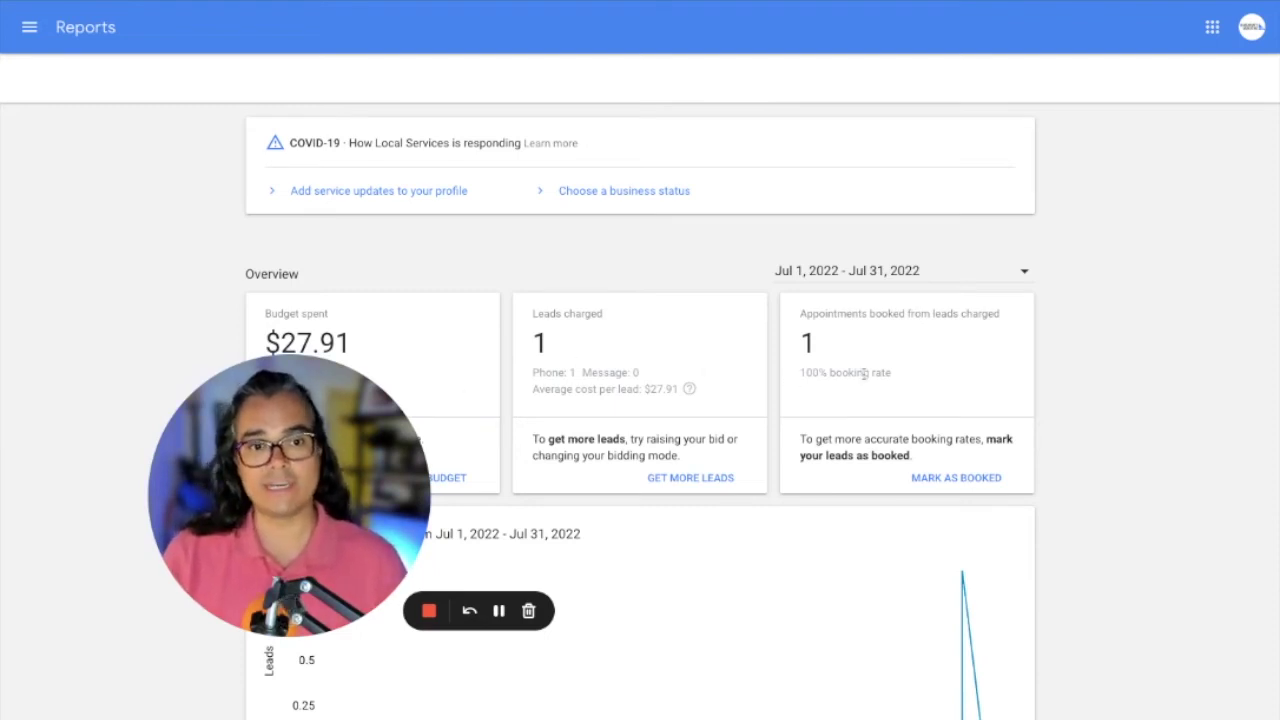
scroll(697, 504, down, 2)
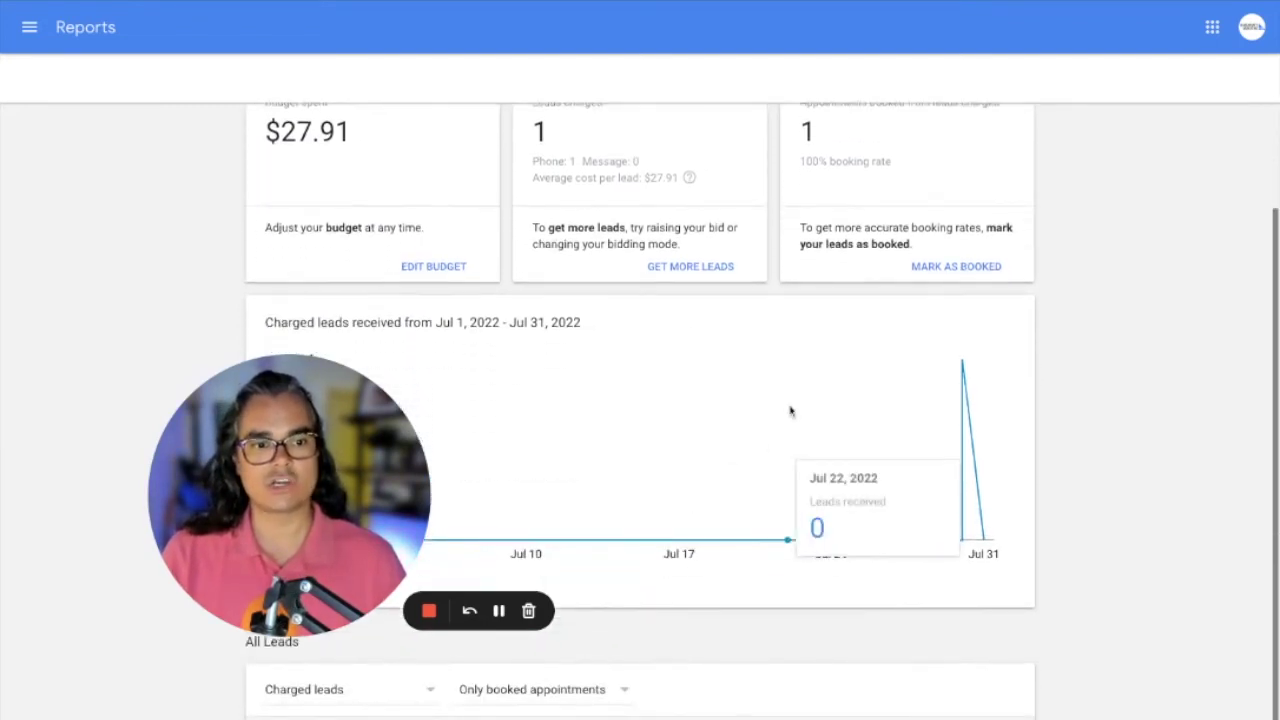
scroll(790, 411, up, 1)
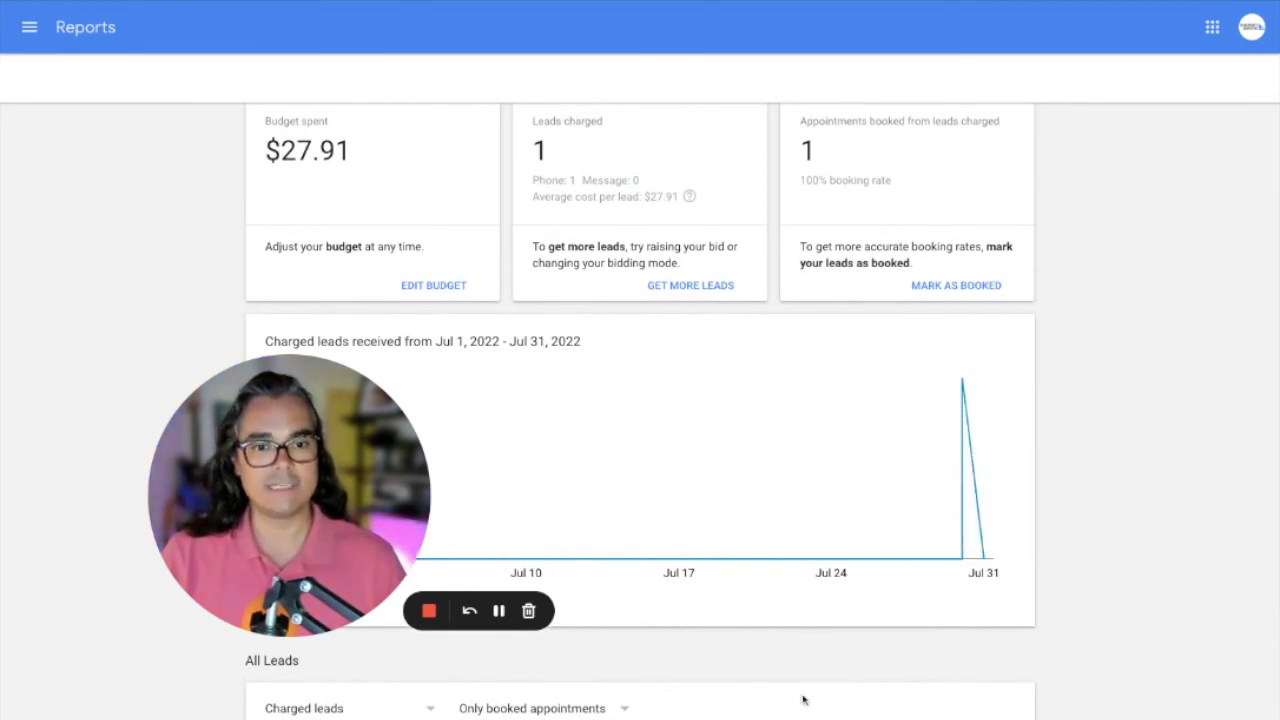
scroll(1065, 583, up, 2)
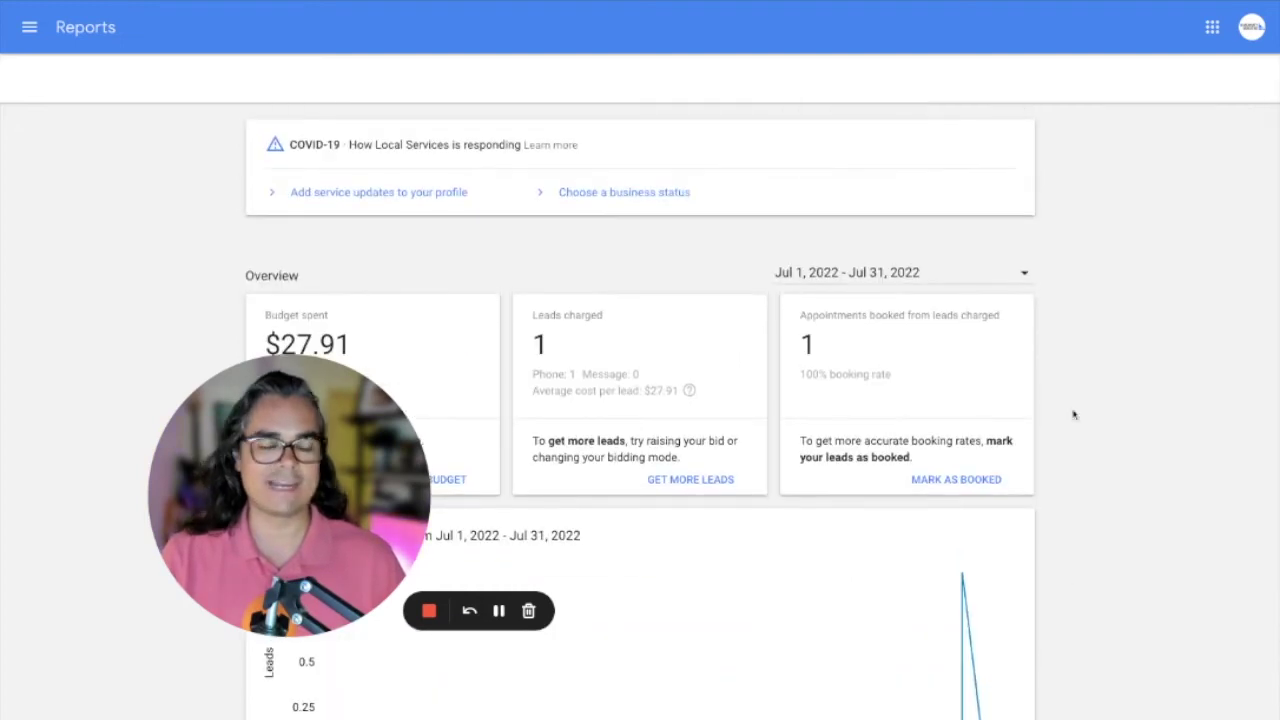